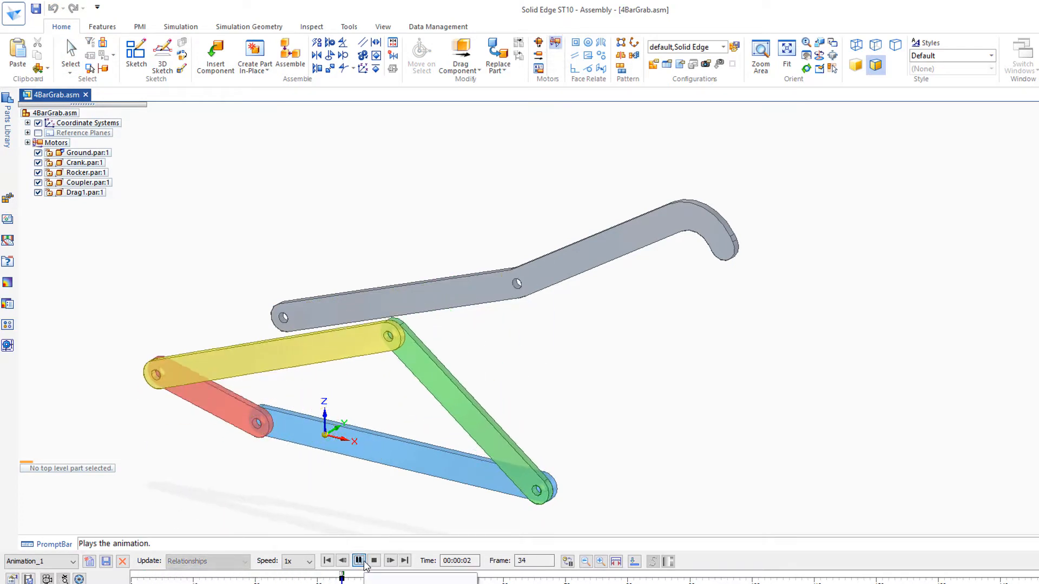
Delete the yellow coupler part from the four-bar linkage assembly.
left_click(69, 50)
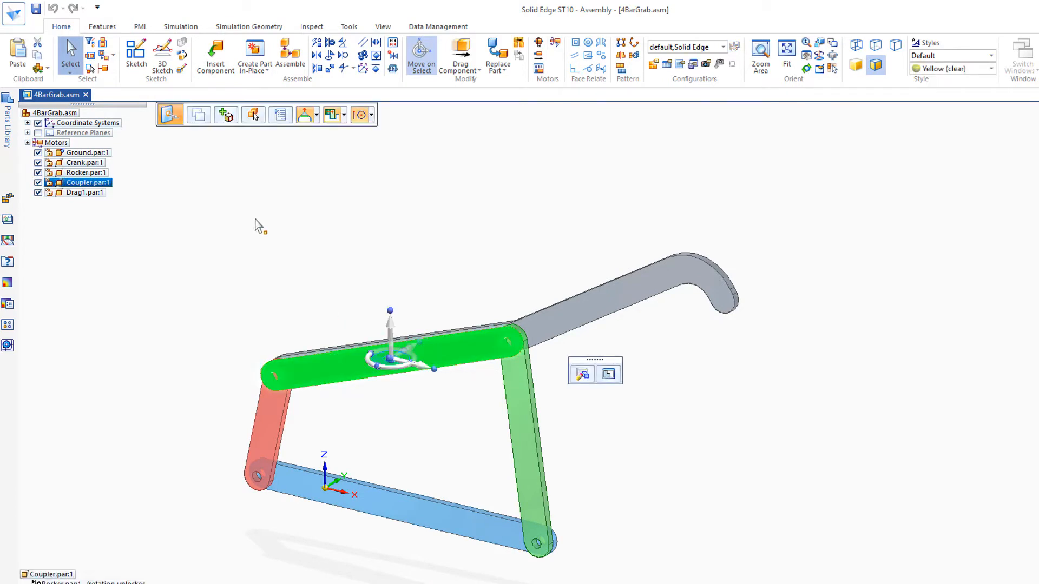
key("Delete")
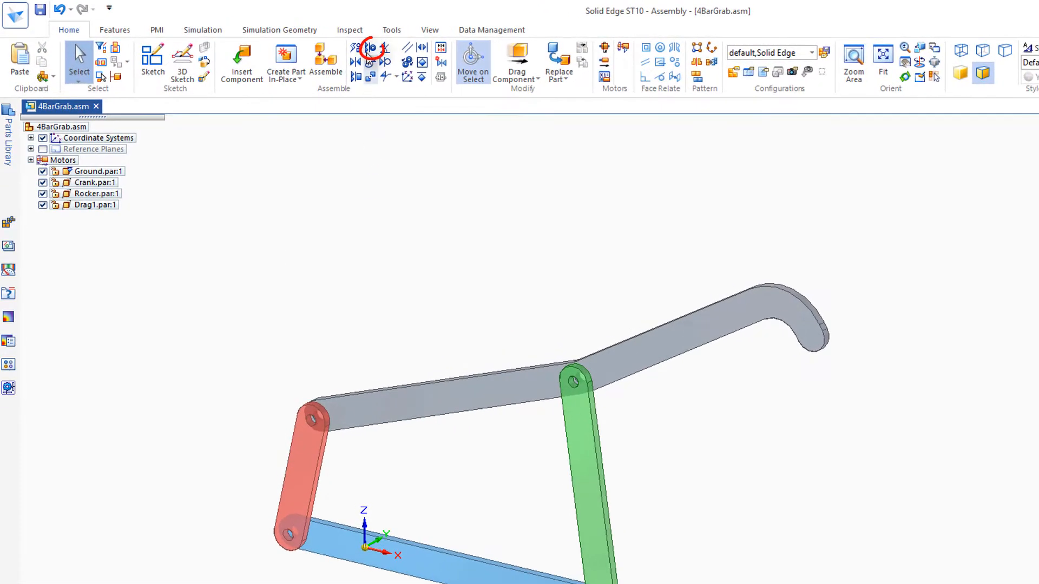
Use an Insert relationship to join the middle hole of the hooked Drag1 link to the hole at the rocker's upper end.
left_click(371, 48)
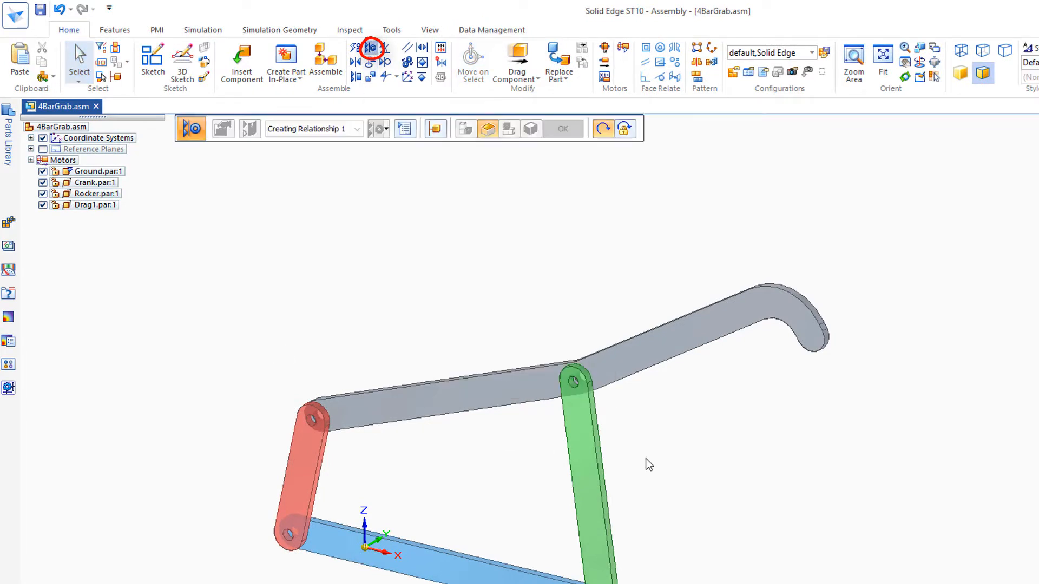
middle_click_drag(698, 454, 549, 482)
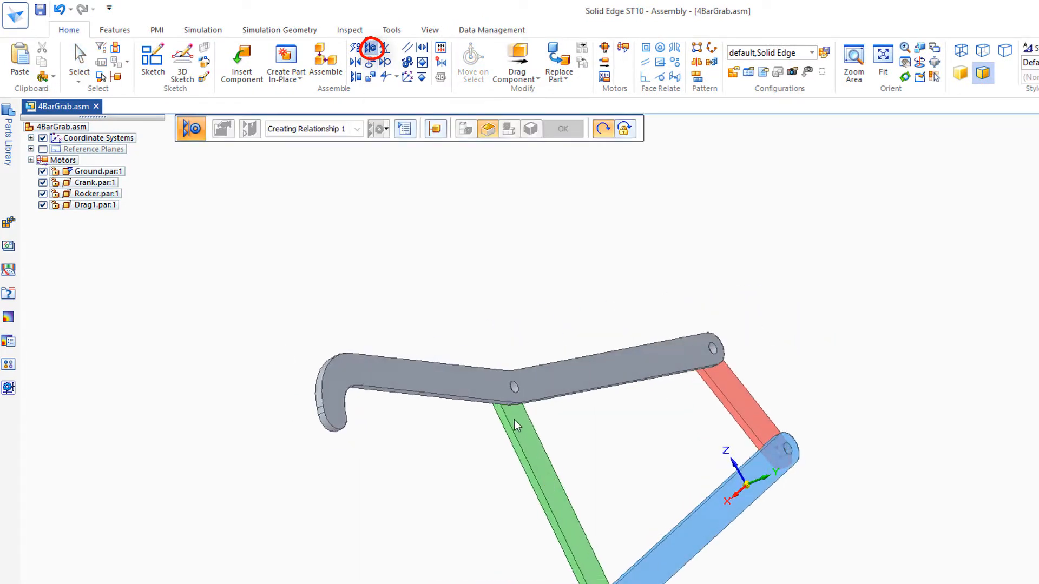
left_click(516, 390)
middle_click_drag(445, 461, 630, 447)
left_click(571, 395)
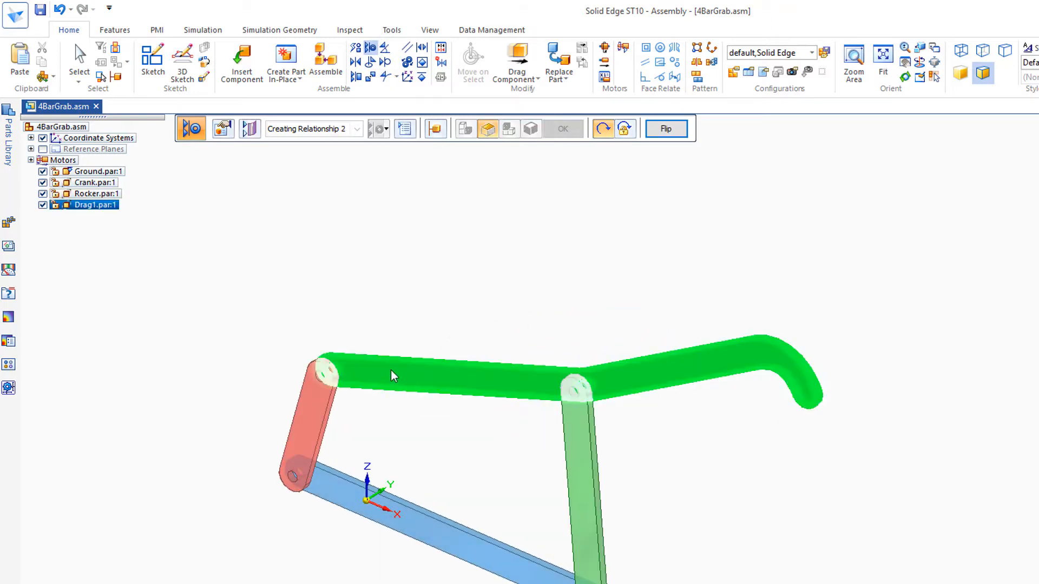
Join the end hole of the Drag1 link to the crank's upper hole and finish assigning relationships.
middle_click_drag(686, 427, 654, 514)
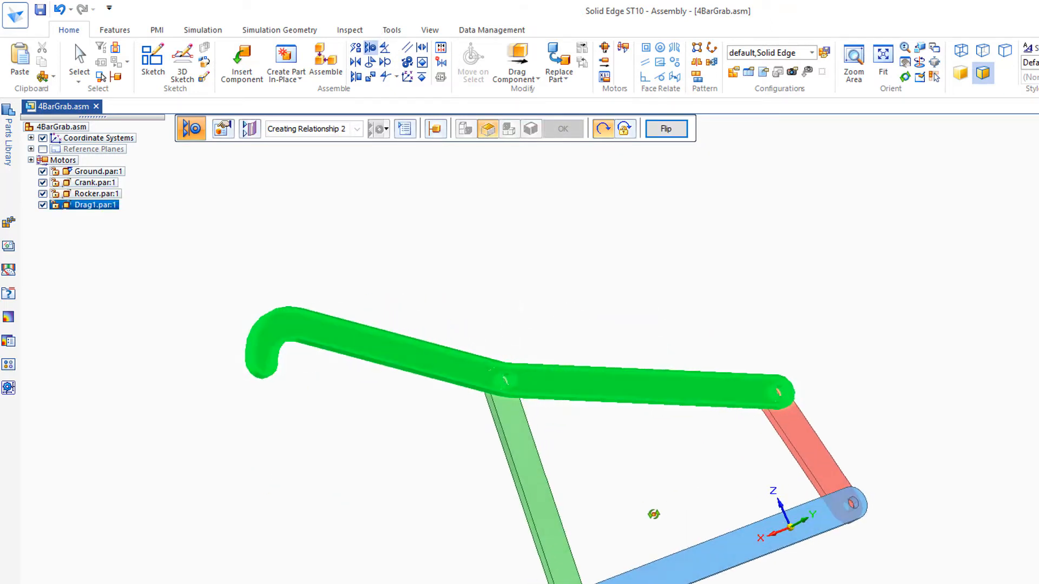
scroll(789, 417, "up", 4)
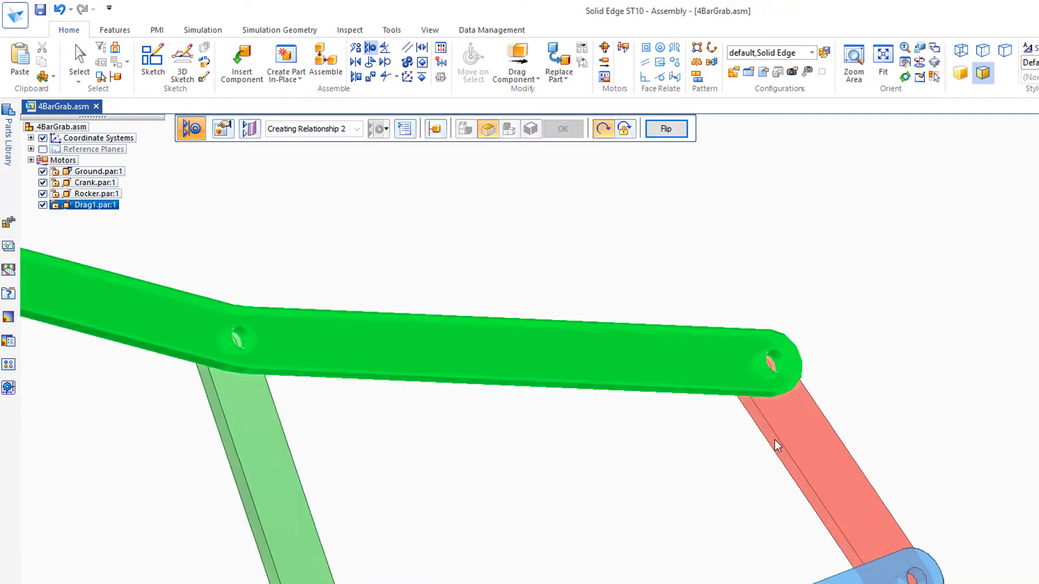
left_click(779, 346)
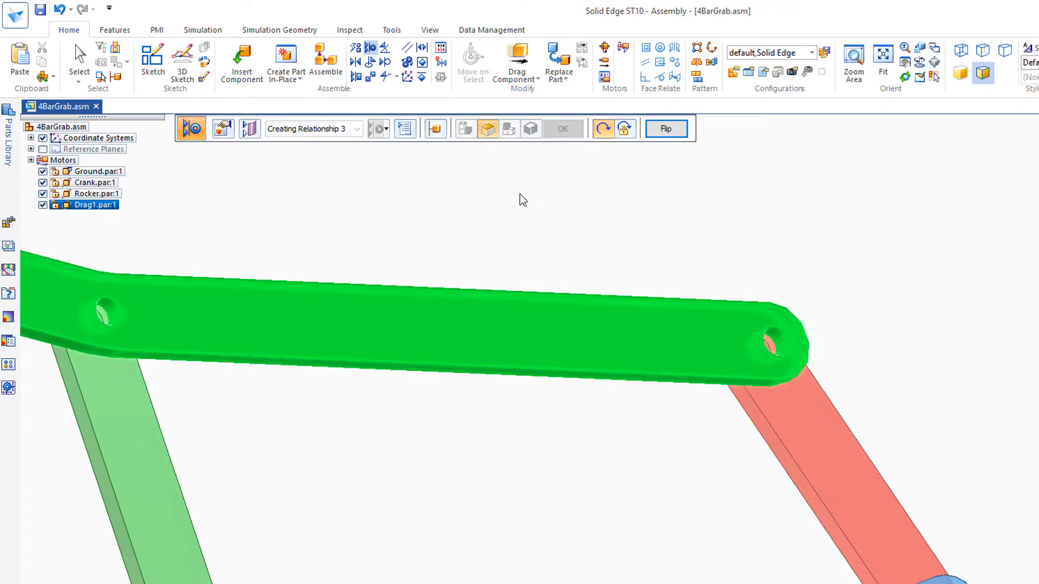
key("Escape")
middle_click_drag(520, 195, 545, 415)
middle_click(609, 280)
middle_click(609, 280)
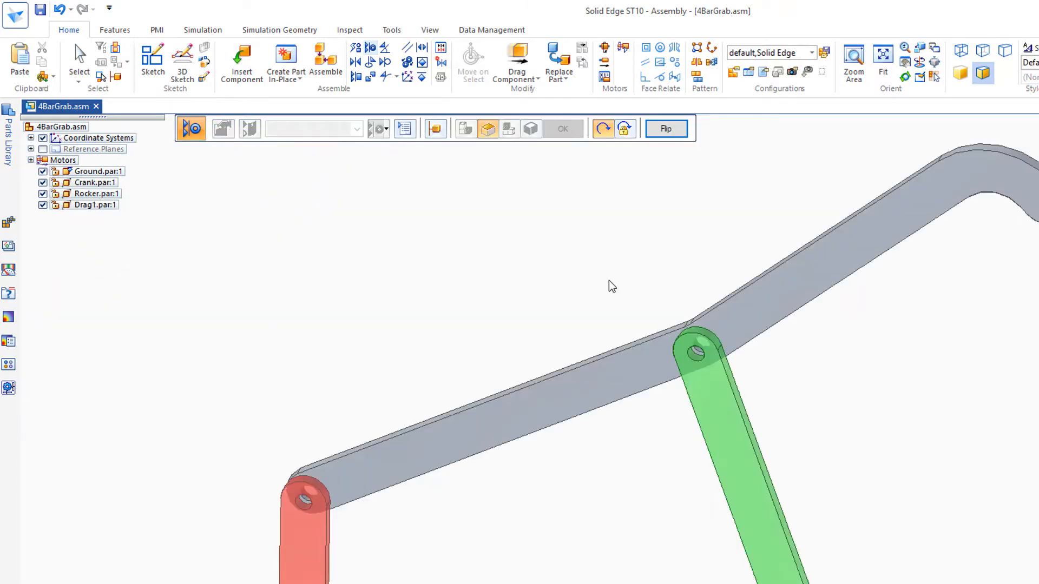
middle_click_drag(563, 311, 574, 238)
scroll(574, 238, "down", 2)
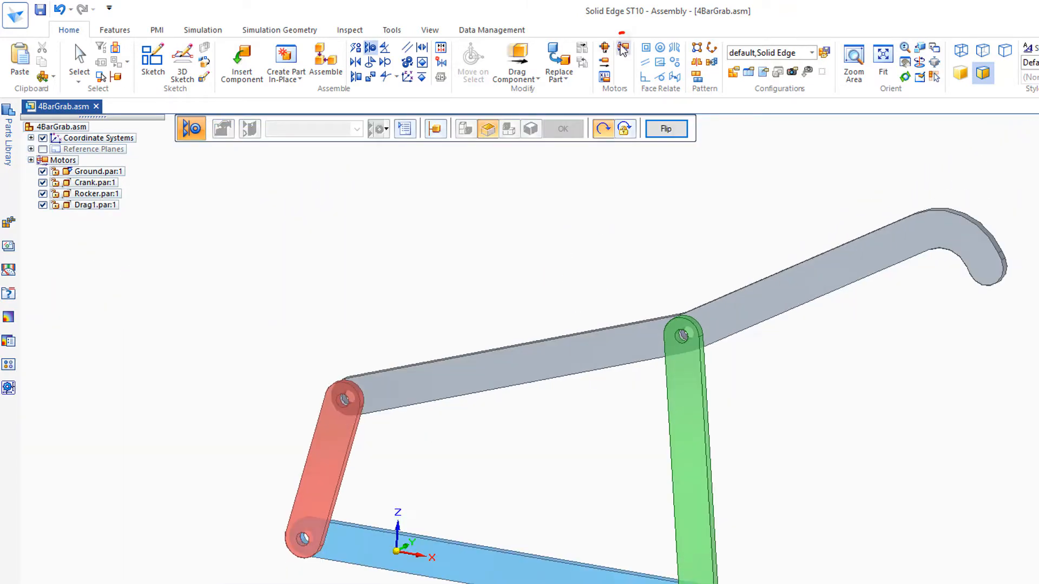
Simulate the motor on the rebuilt linkage, play the animation and scrub through its timeline.
left_click(623, 47)
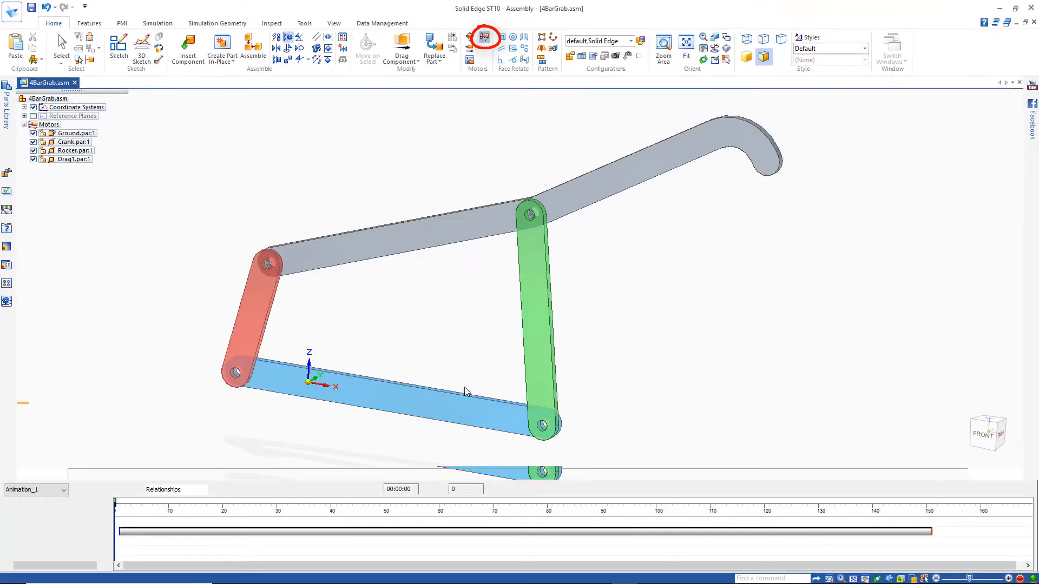
left_click(313, 489)
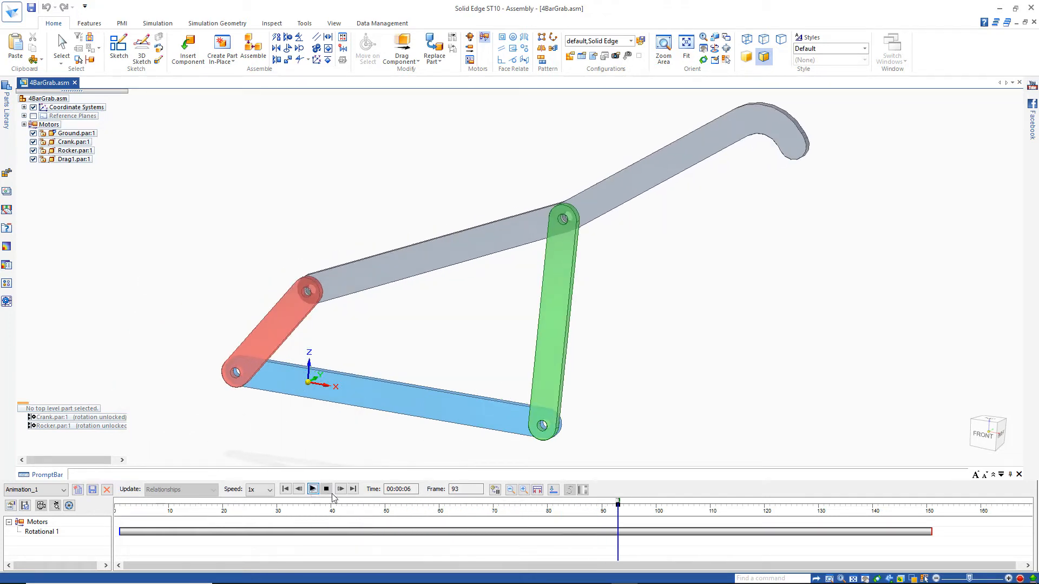
left_click_drag(618, 504, 271, 554)
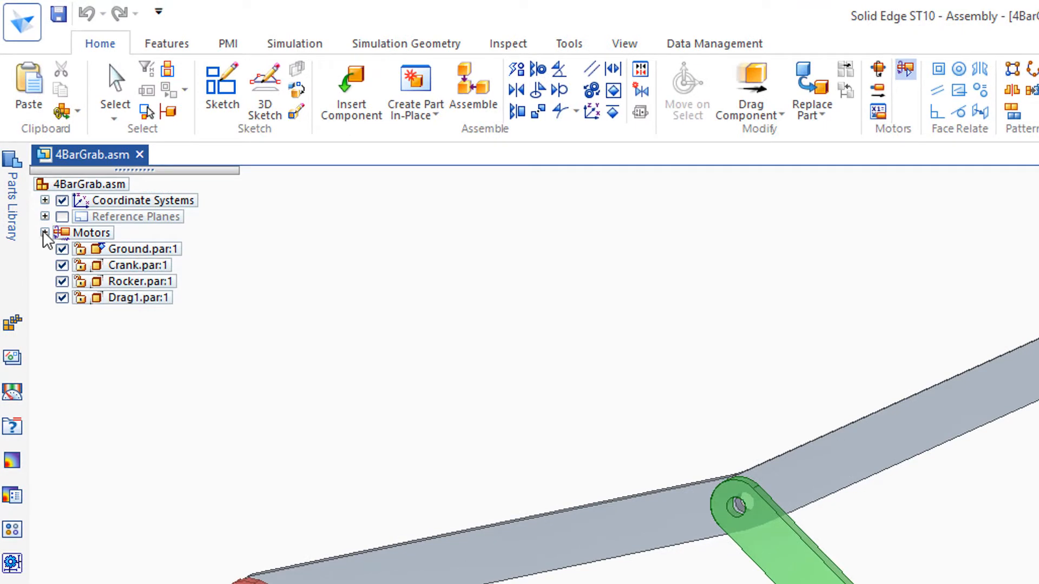
Edit the Rotational 1 motor and flip the crank's direction of rotation.
left_click(113, 81)
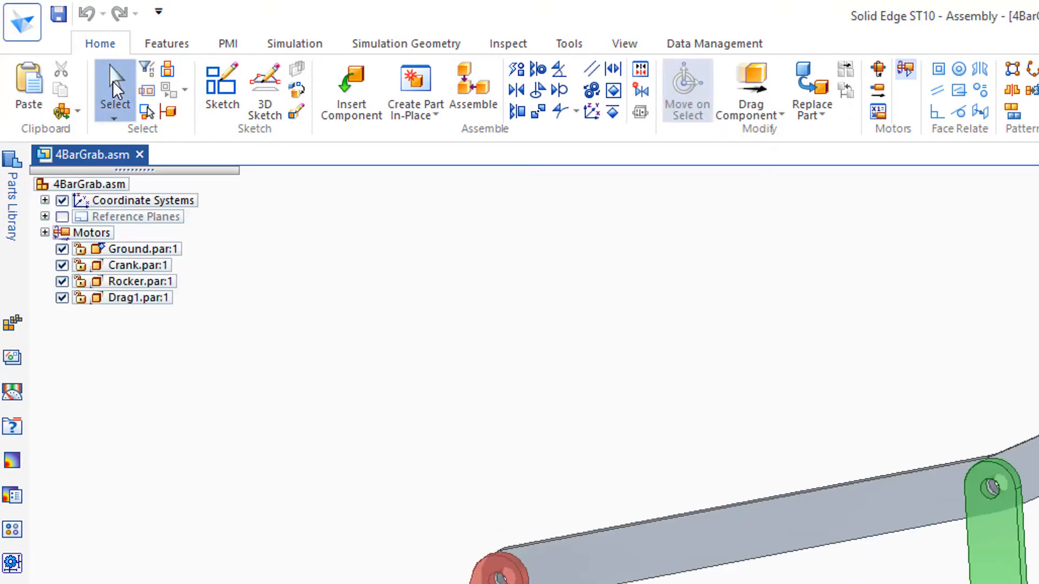
left_click(44, 232)
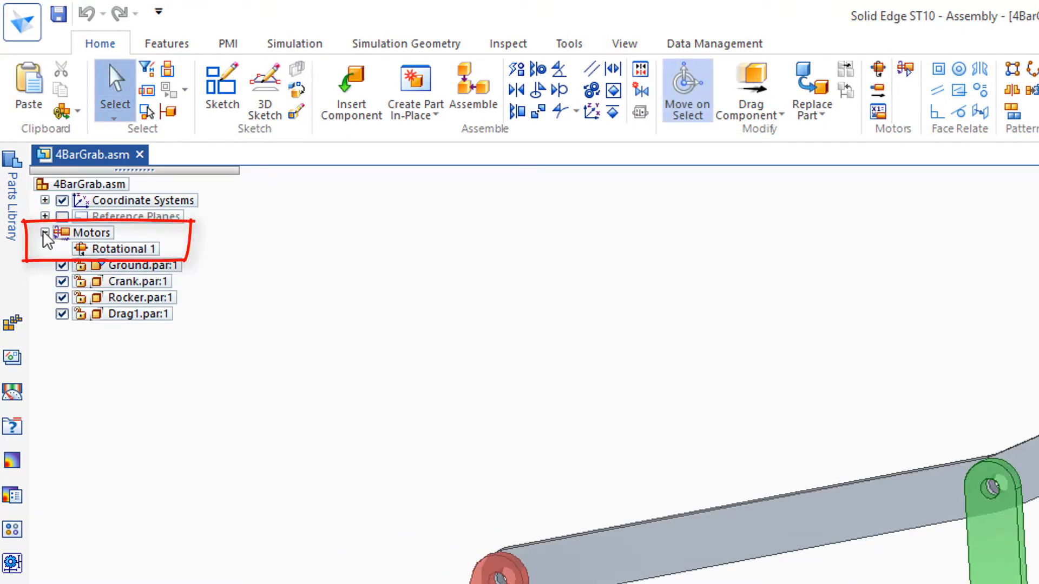
left_click(106, 248)
left_click(135, 253)
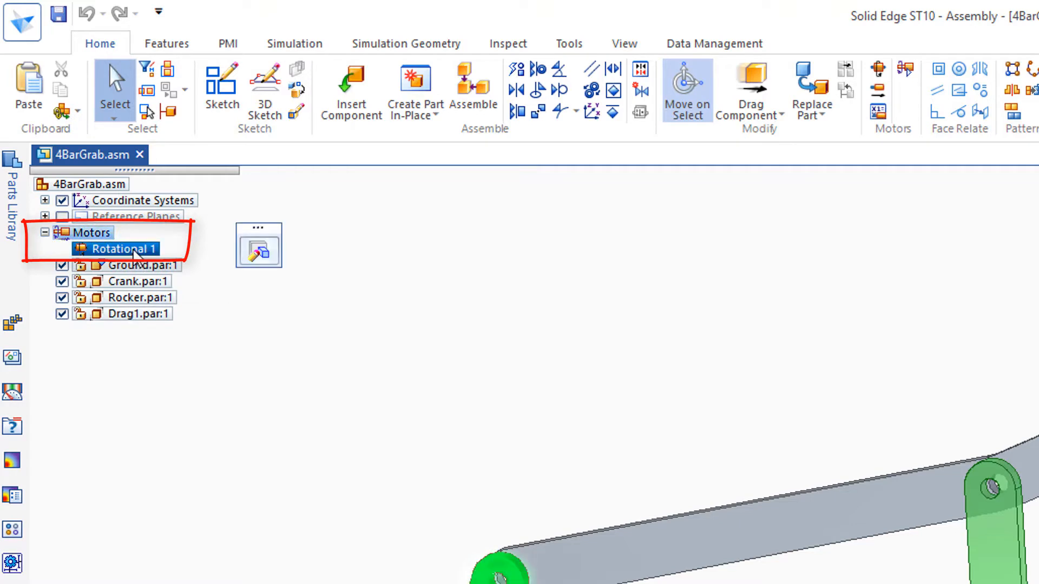
left_click(261, 256)
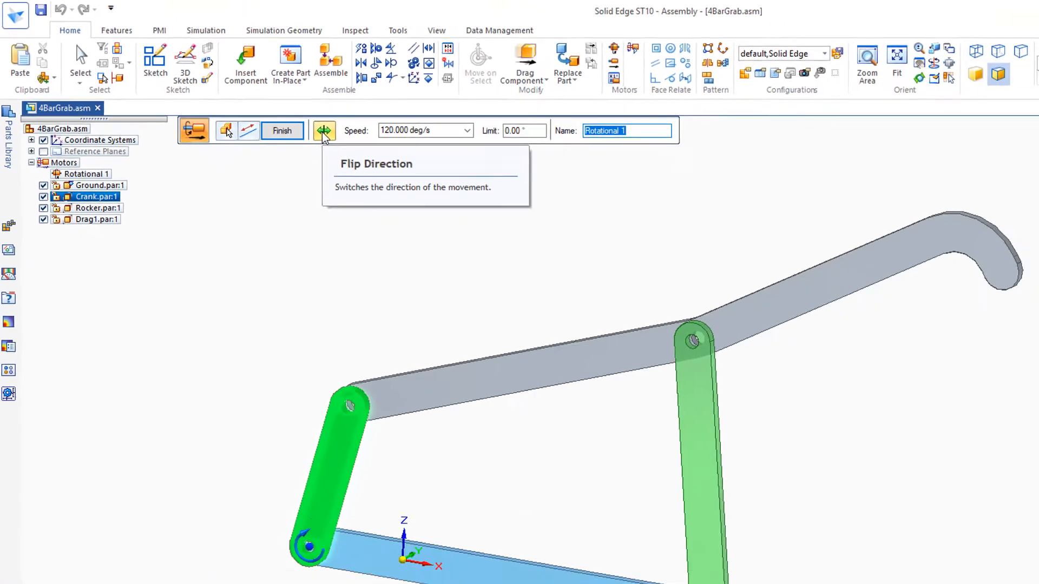
left_click(463, 188)
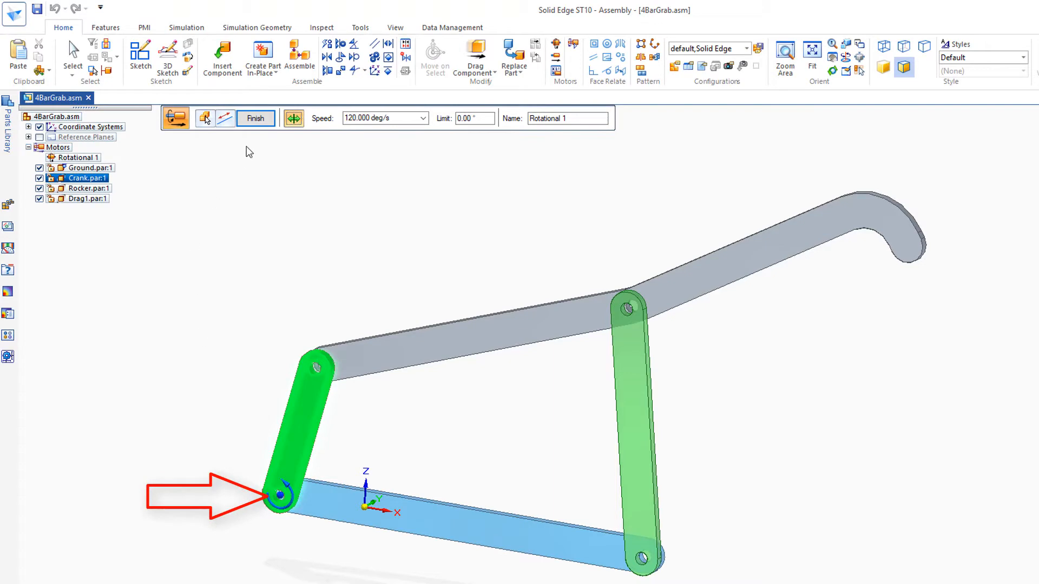
left_click(256, 118)
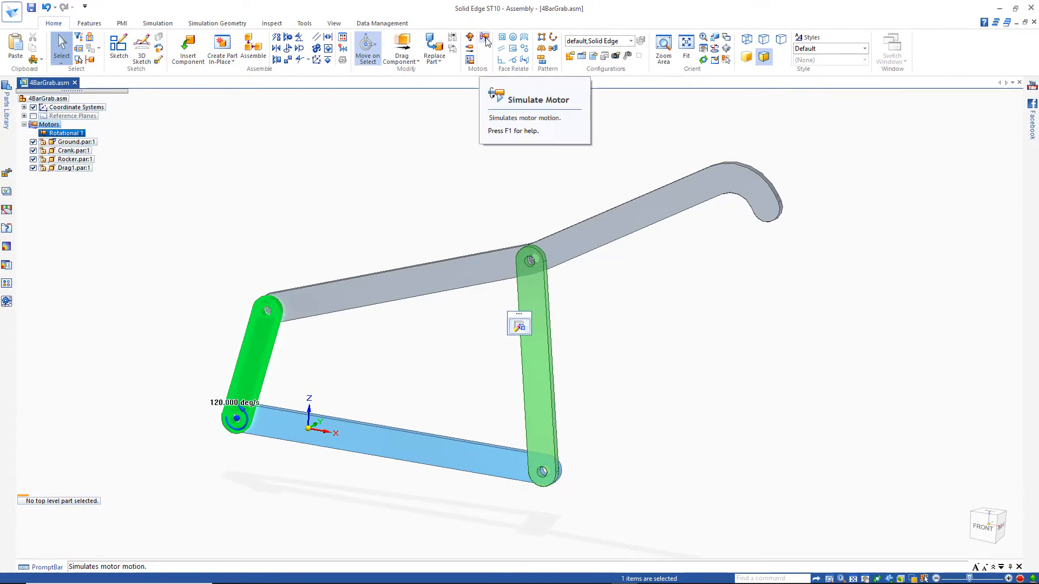
Simulate the motor again, playing and pausing the animation to view the linkage motion from another angle, and close the simulation.
left_click(492, 39)
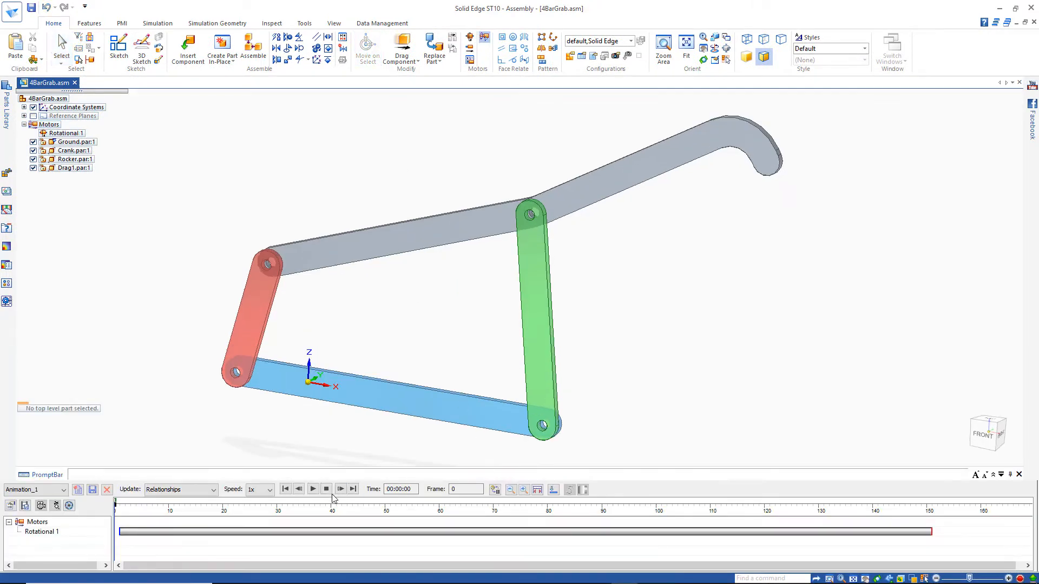
left_click(312, 489)
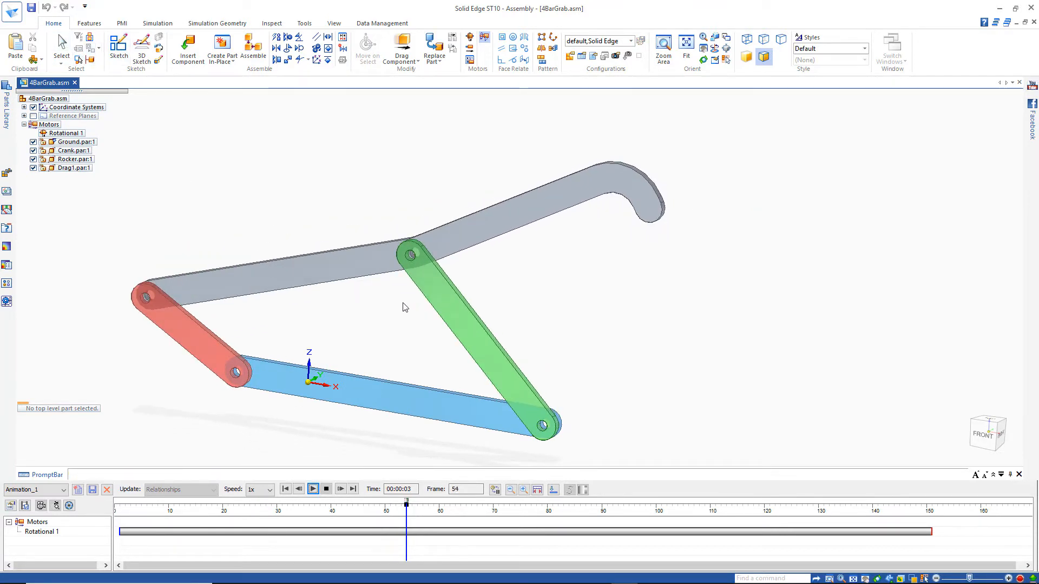
middle_click_drag(402, 307, 471, 252)
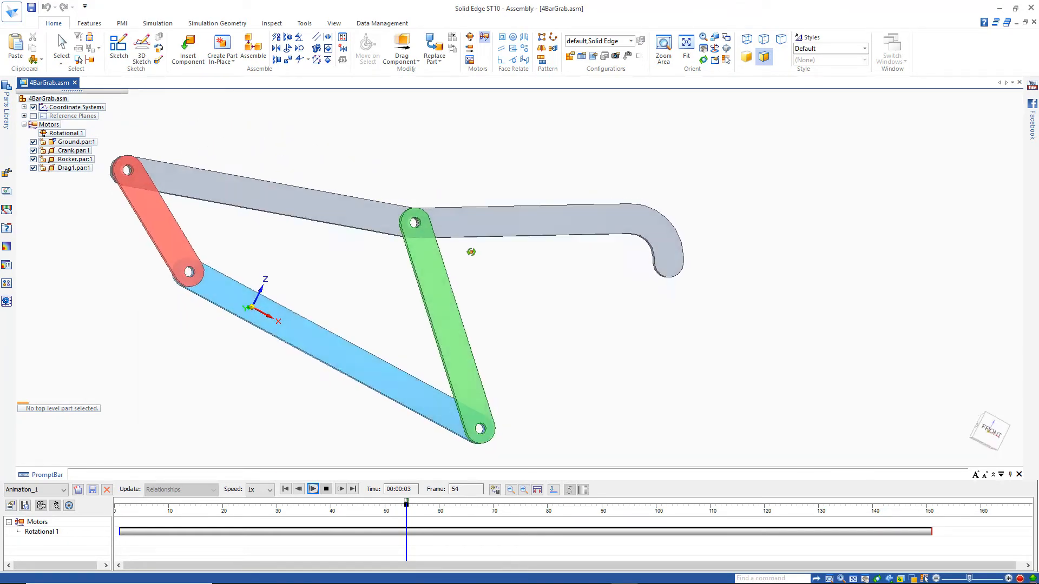
left_click(313, 487)
left_click(313, 489)
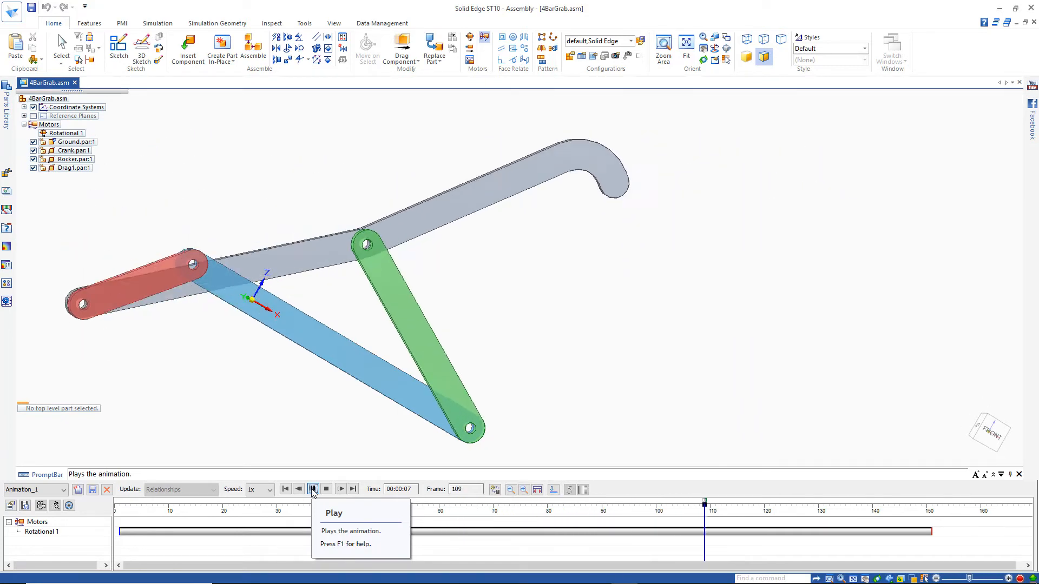
left_click(312, 489)
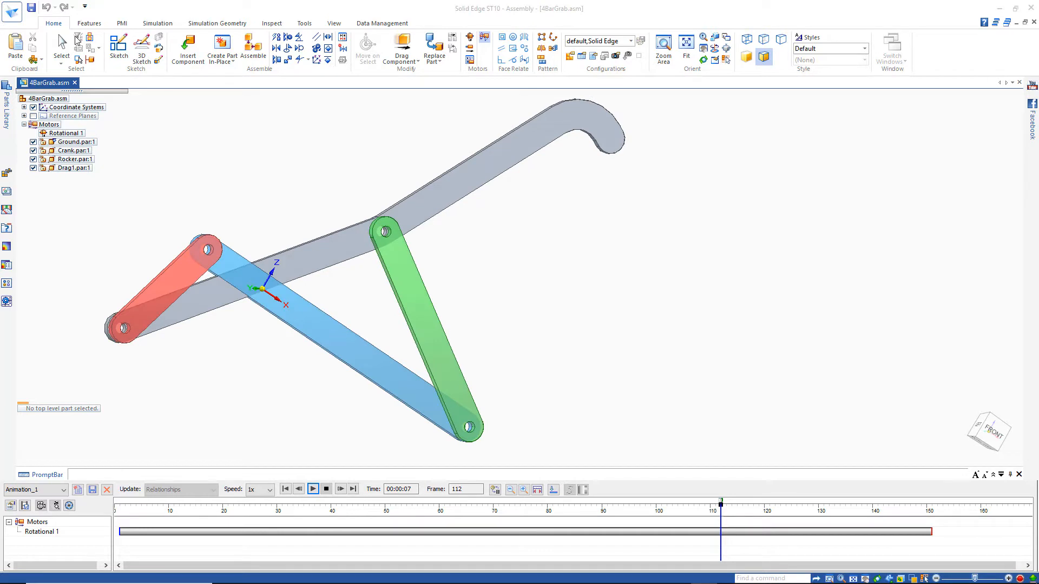
key("Escape")
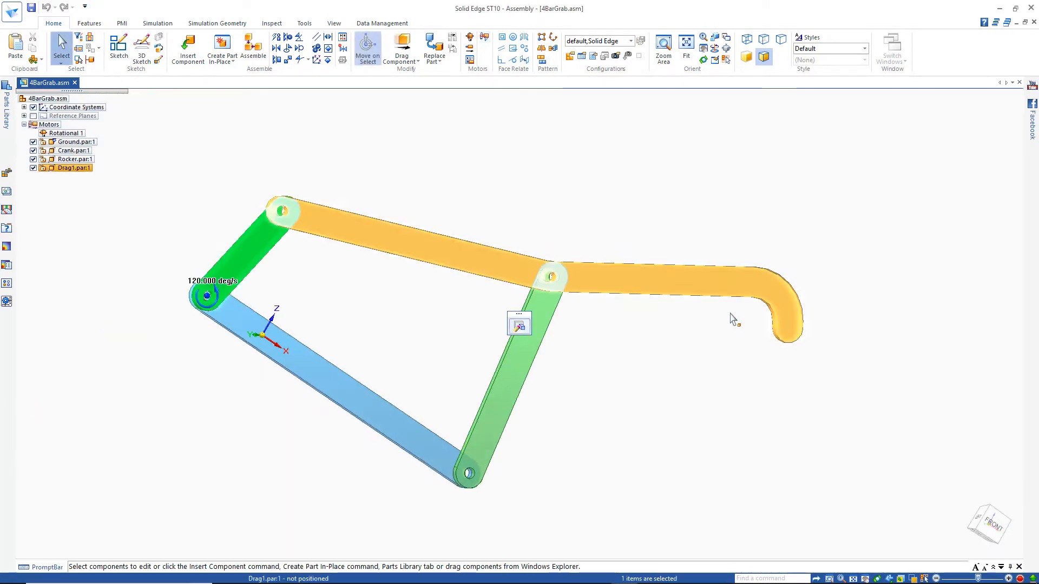
Open the Drag1 part for in-place editing within the assembly.
middle_click_drag(712, 362, 727, 356)
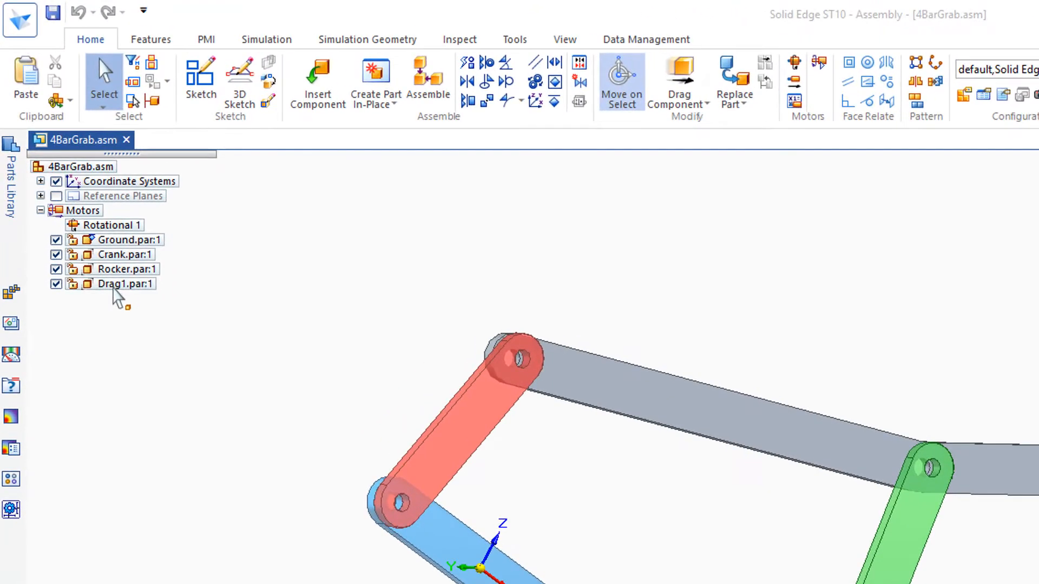
left_click(117, 286)
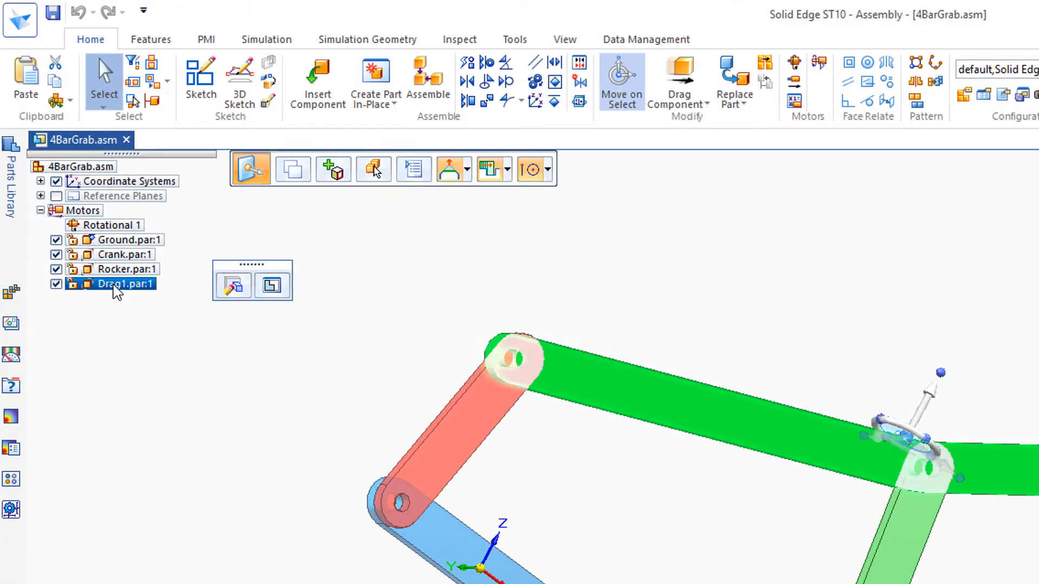
right_click(117, 286)
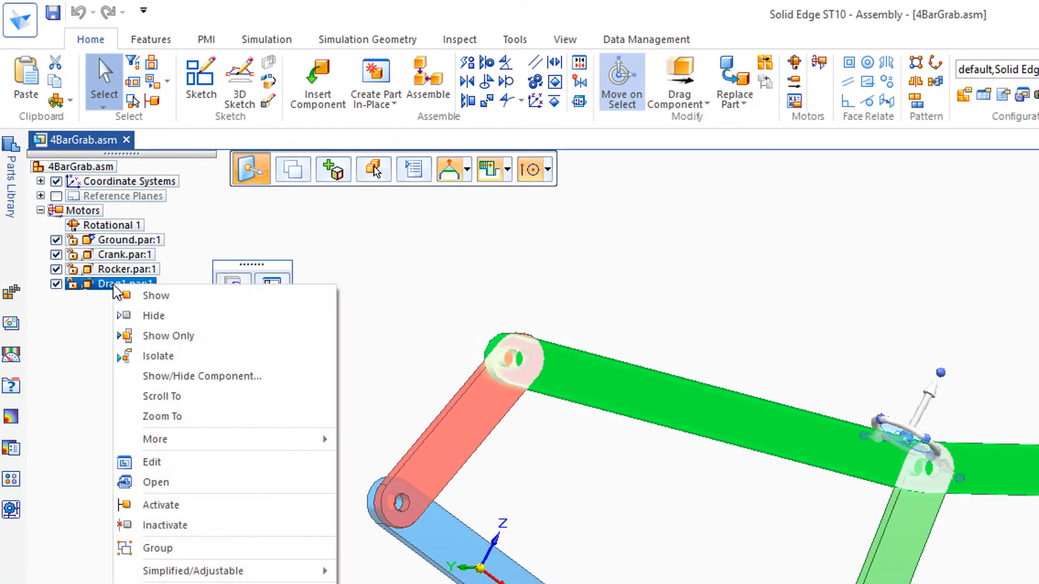
left_click(152, 463)
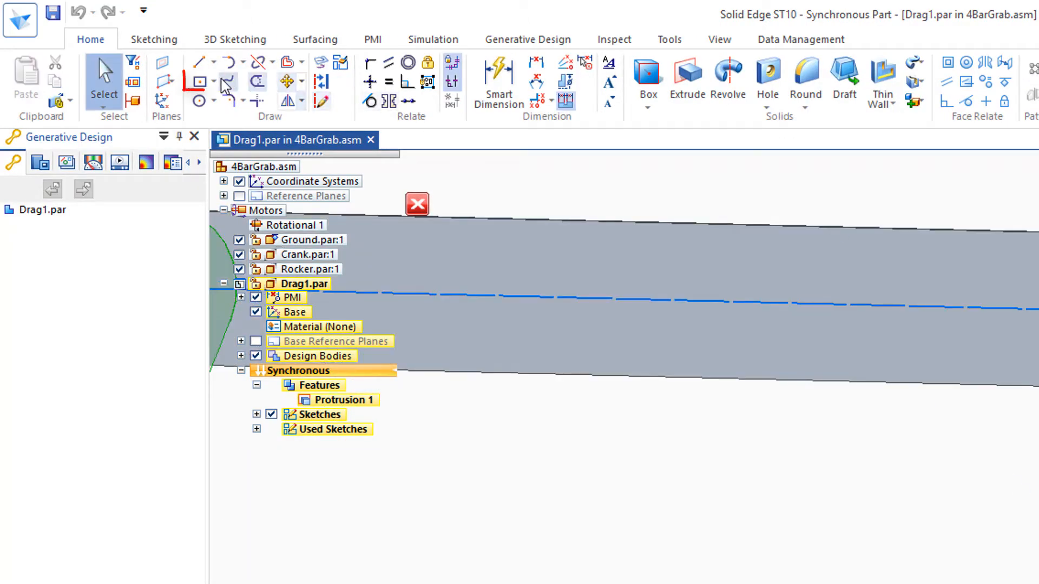
Sketch a centred rectangle about 80 mm wide and 11 mm high on the narrow inner face of the hook's tip.
left_click(200, 82)
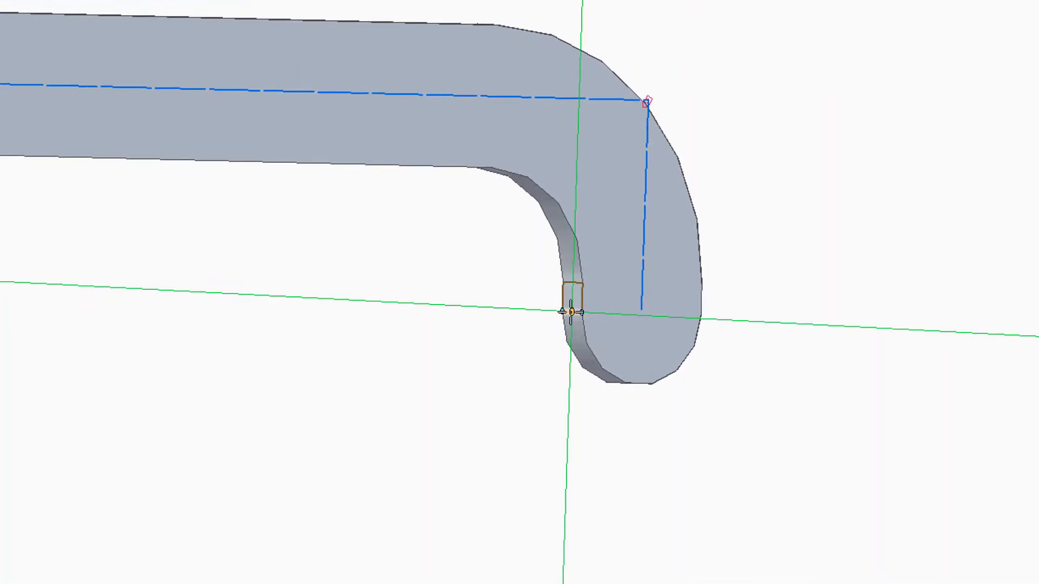
left_click(555, 289)
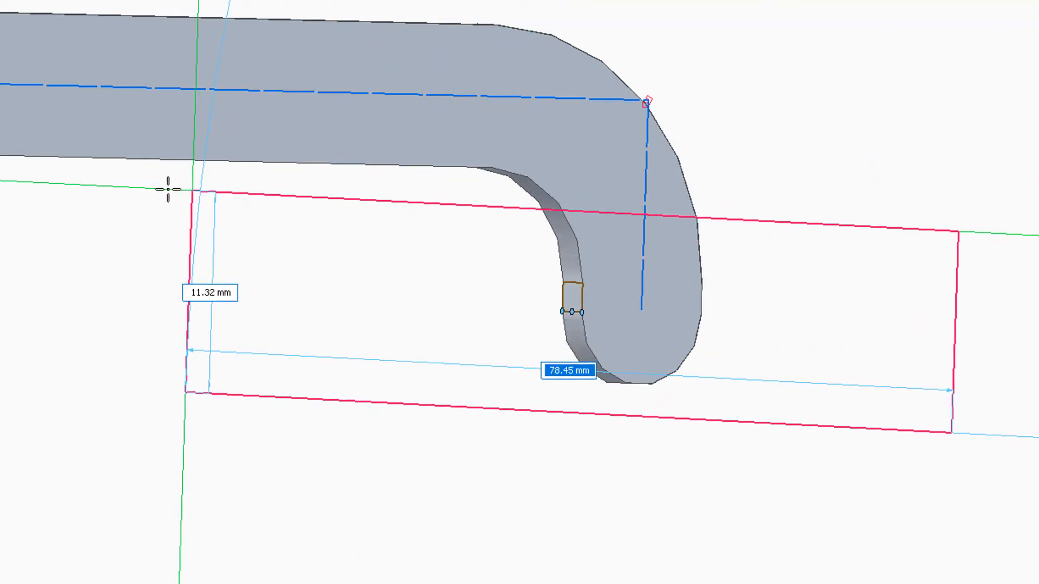
left_click(150, 180)
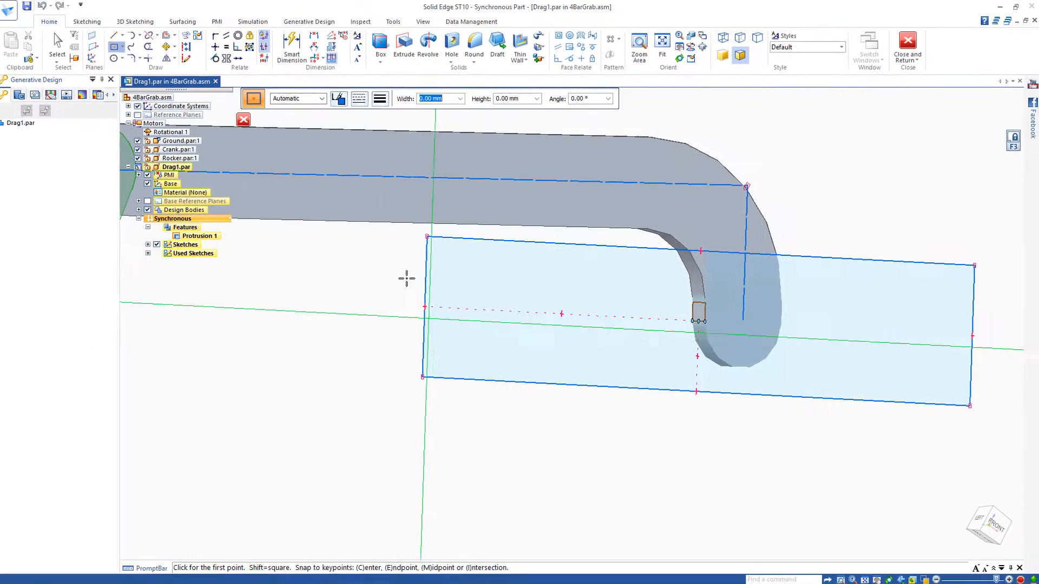
left_click(62, 45)
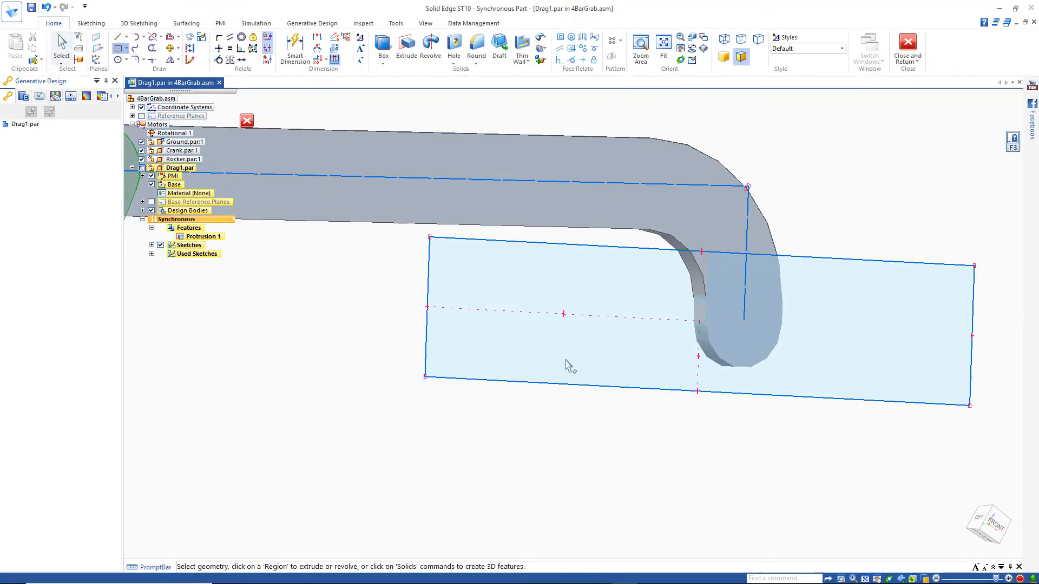
Extrude the rectangle at the hook's tip by 2 mm to form a flat plate.
left_click(568, 368)
left_click(568, 367)
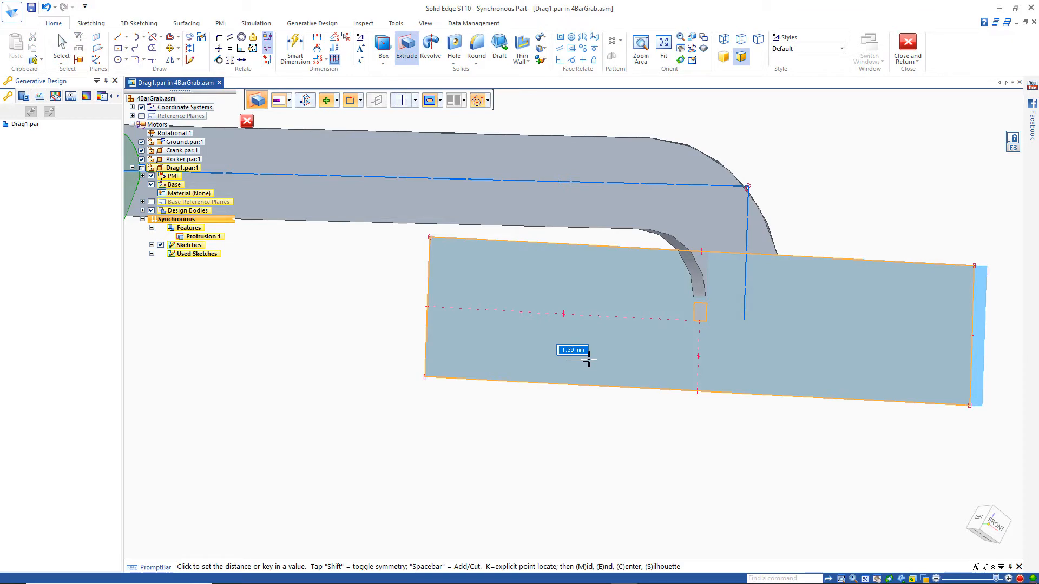
type("2")
key("Return")
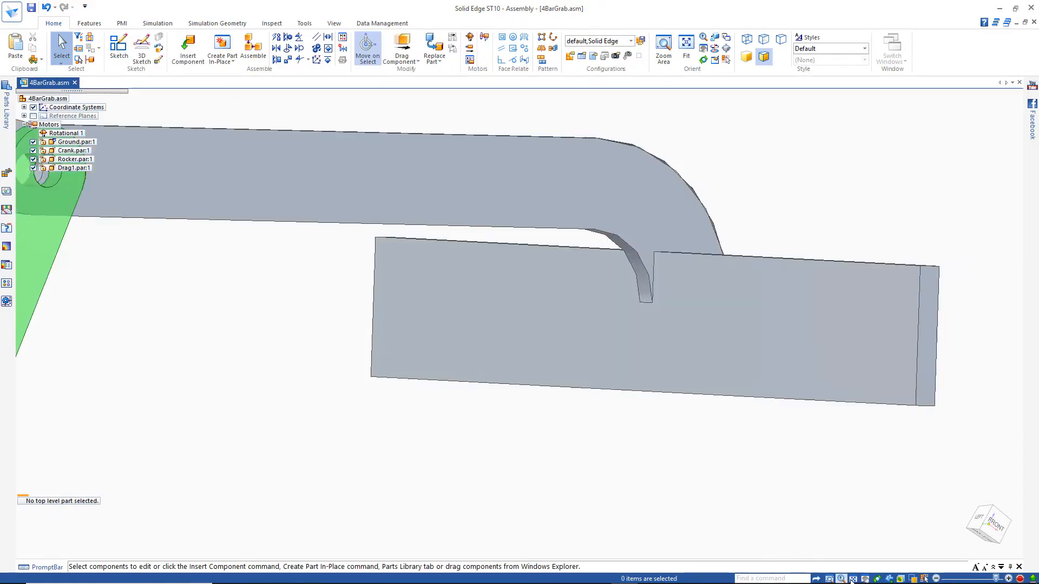
Simulate the motor with the new plate, replaying the animation from the first frame, and close the simulation.
scroll(638, 401, "up", 2)
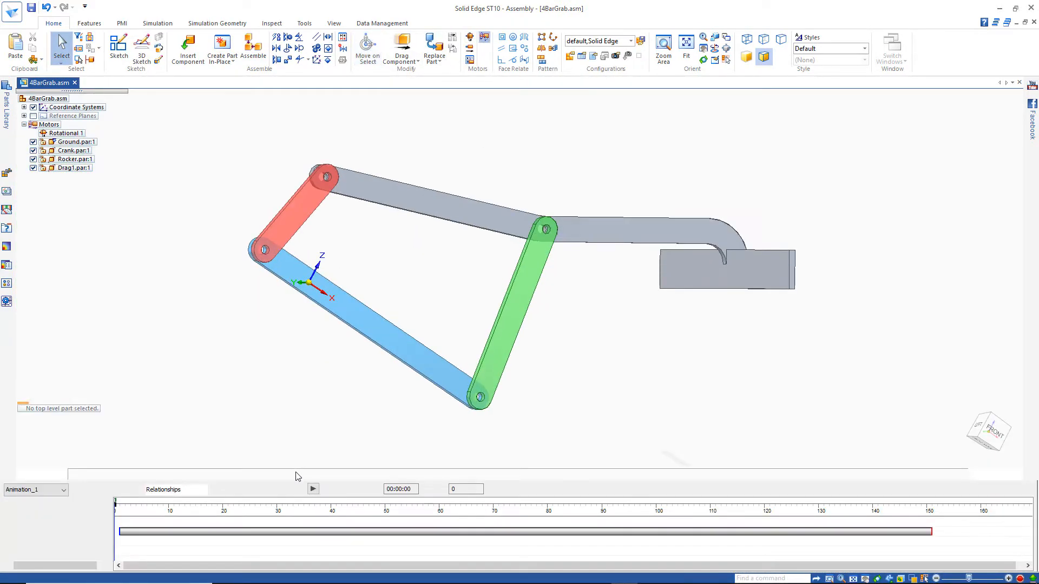
left_click(313, 489)
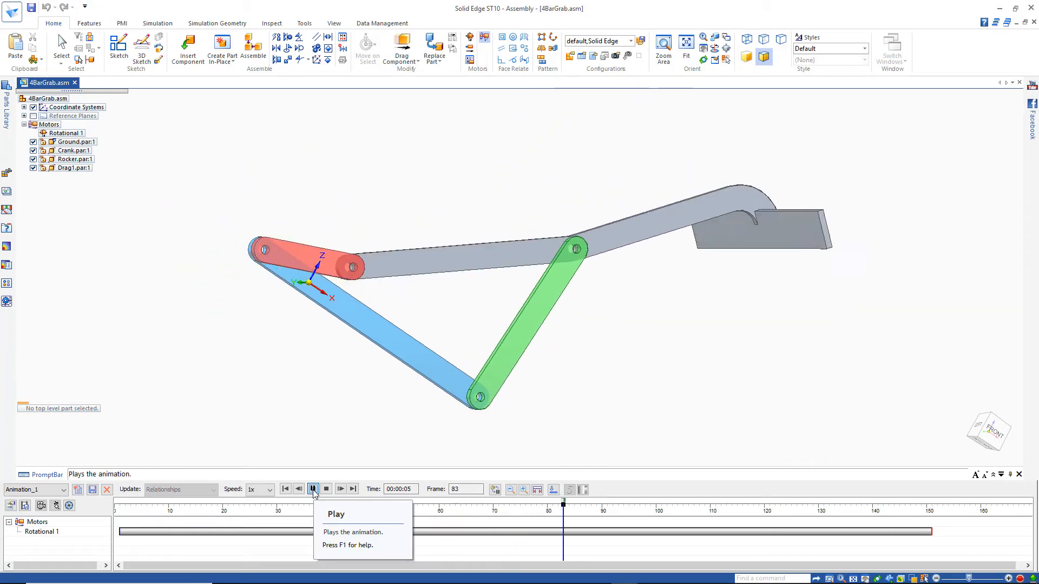
left_click_drag(626, 335, 659, 377)
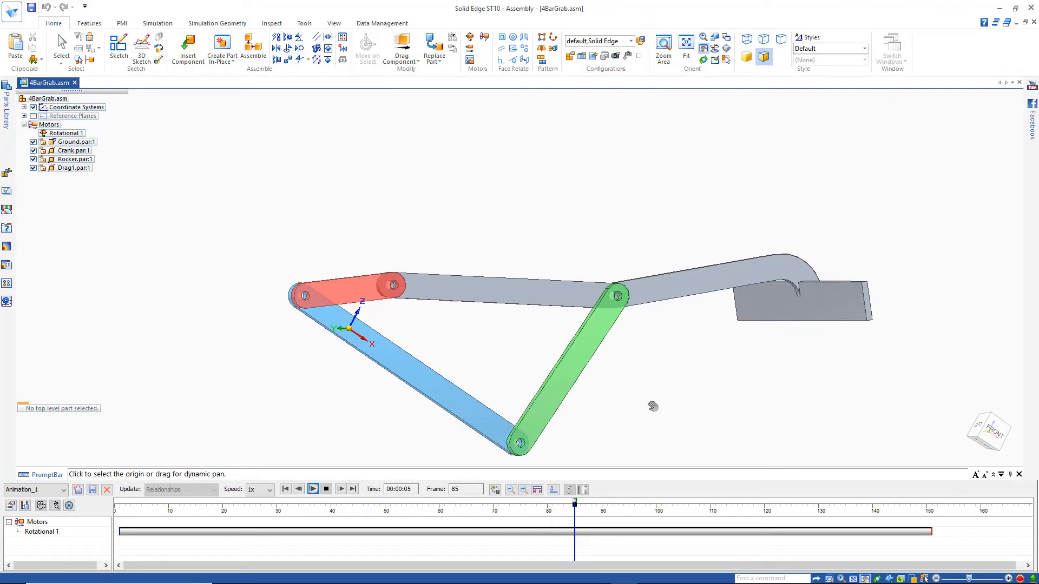
left_click(283, 489)
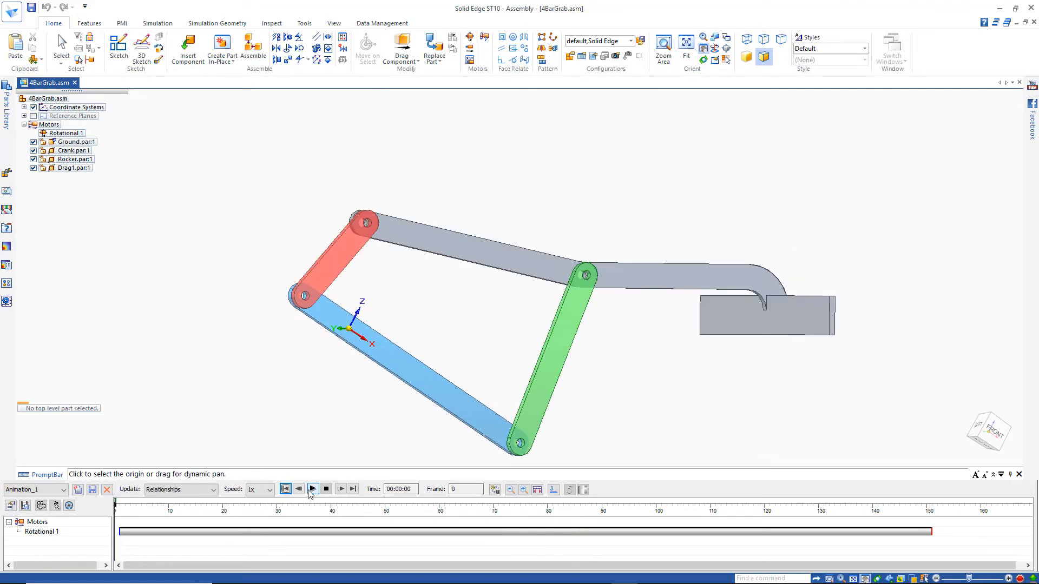
left_click(313, 489)
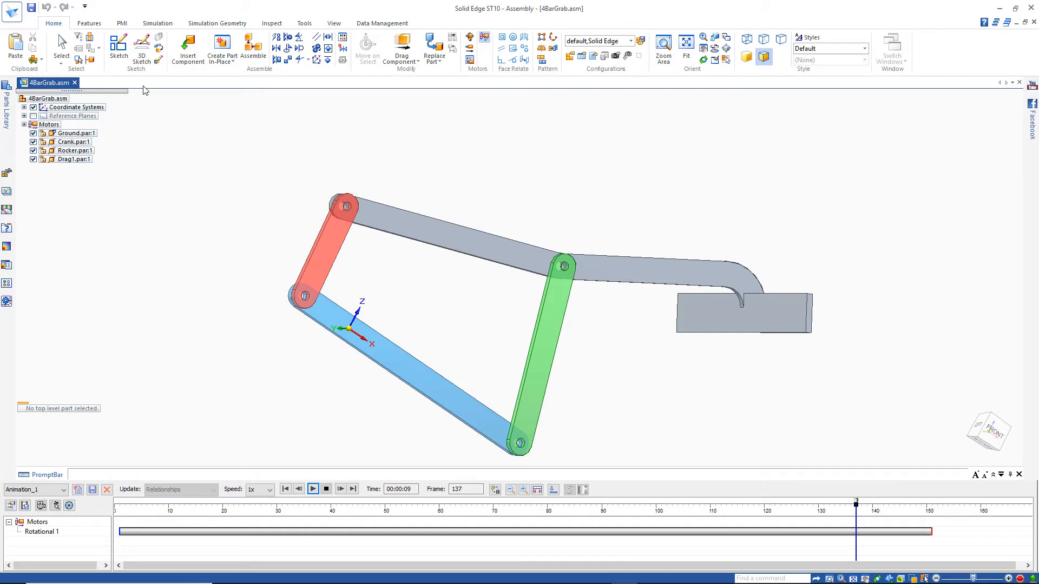
left_click(60, 45)
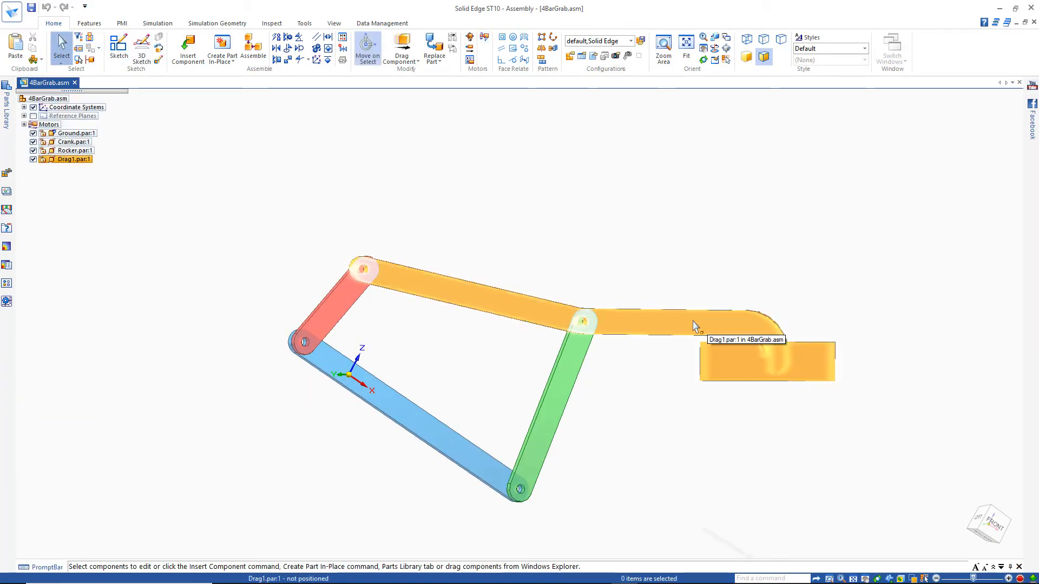
Edit Drag1 in place to lengthen its arm by moving the hooked end and plate about 50 mm outward, and return to the assembly.
left_click(687, 324)
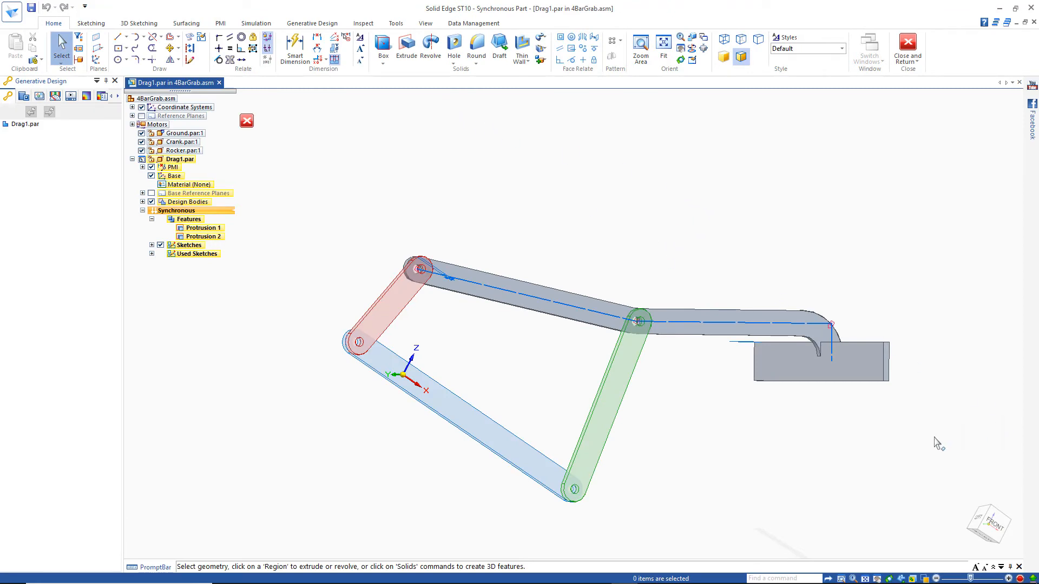
left_click_drag(936, 450, 710, 284)
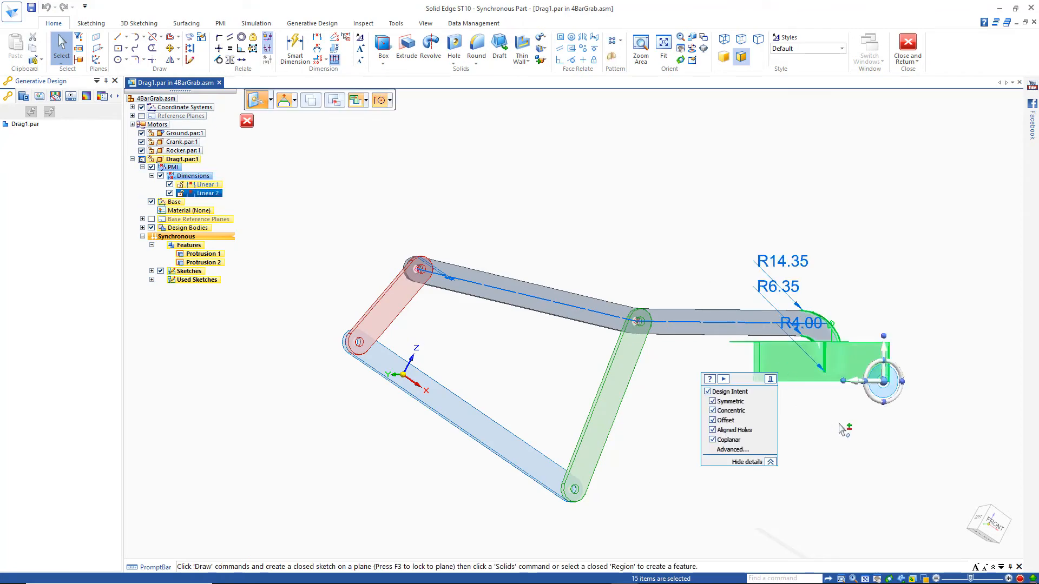
middle_click_drag(841, 459, 775, 456)
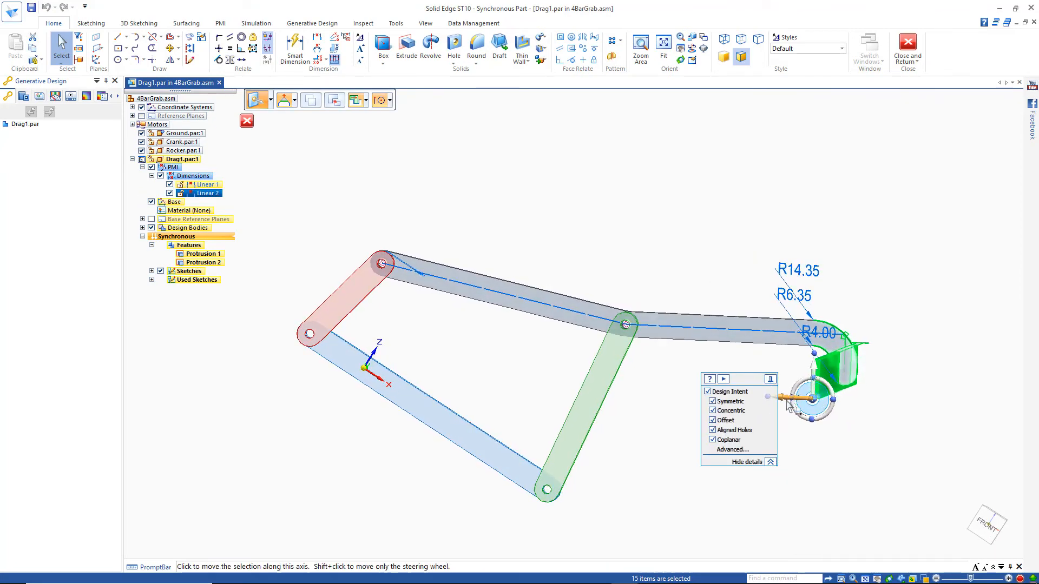
left_click(783, 399)
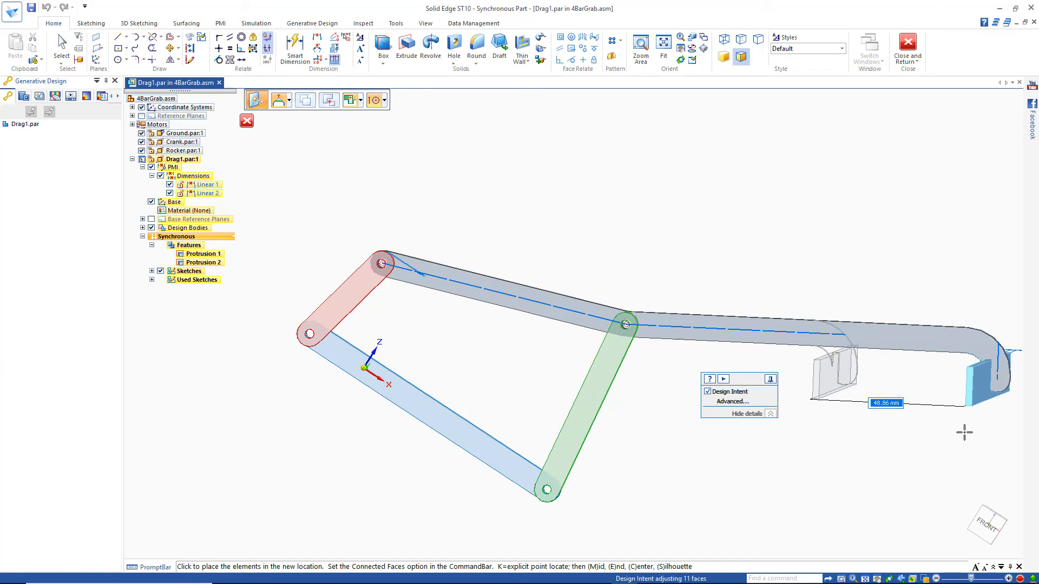
key("Return")
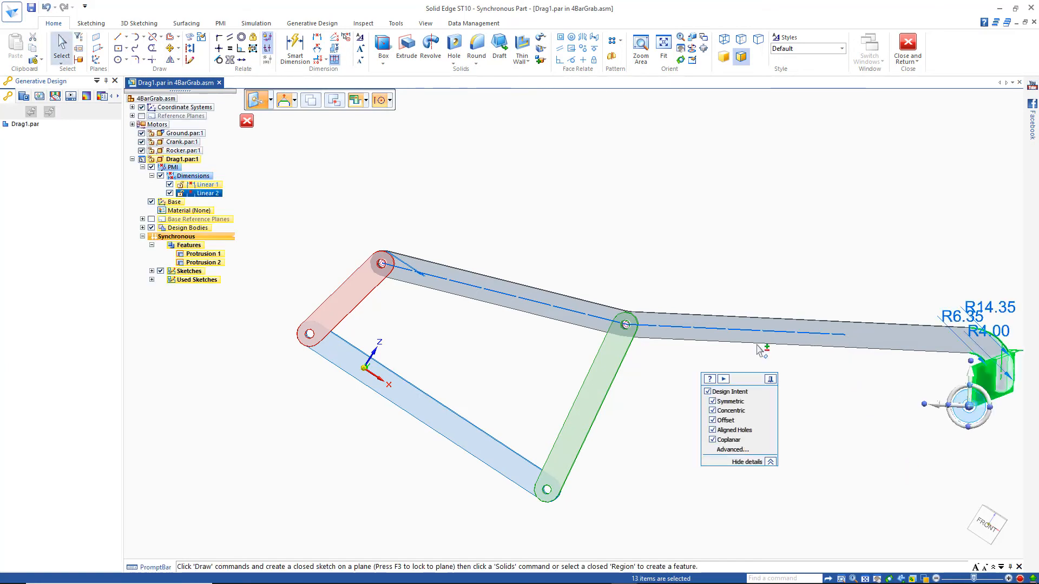
left_click(246, 122)
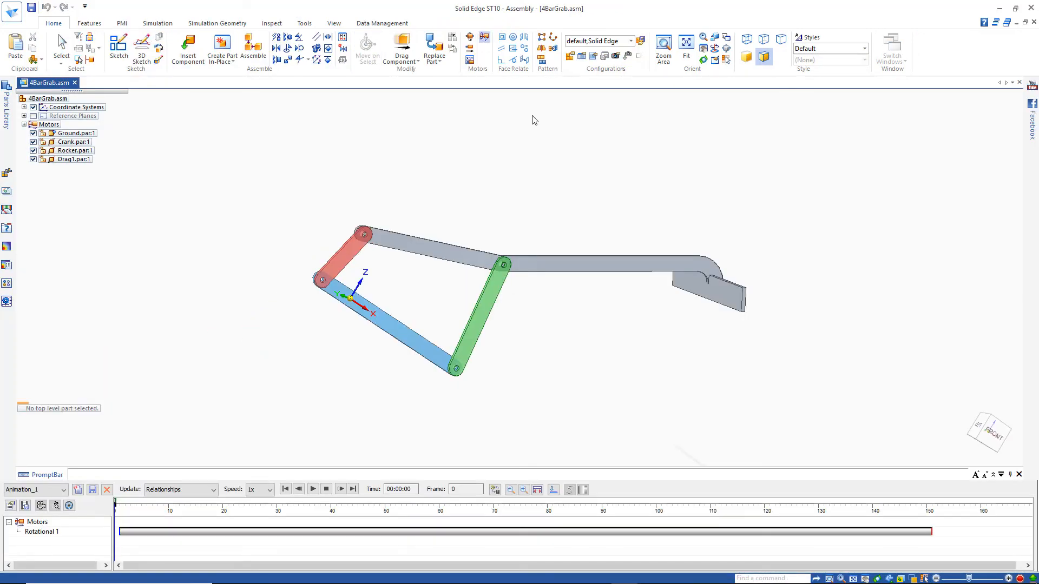
Play the motor simulation to examine the linkage's motion with the lengthened drag arm.
left_click(312, 489)
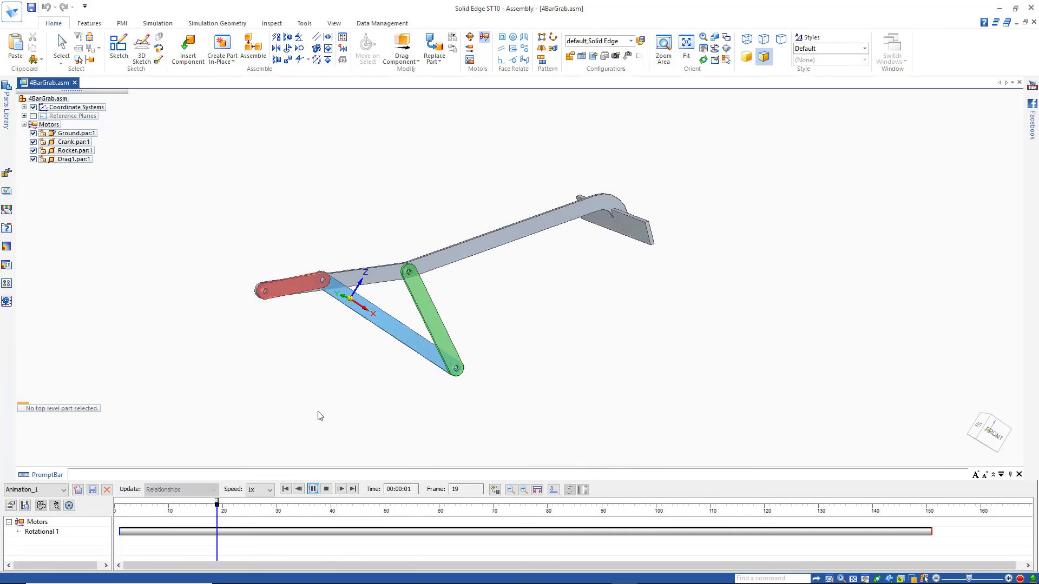